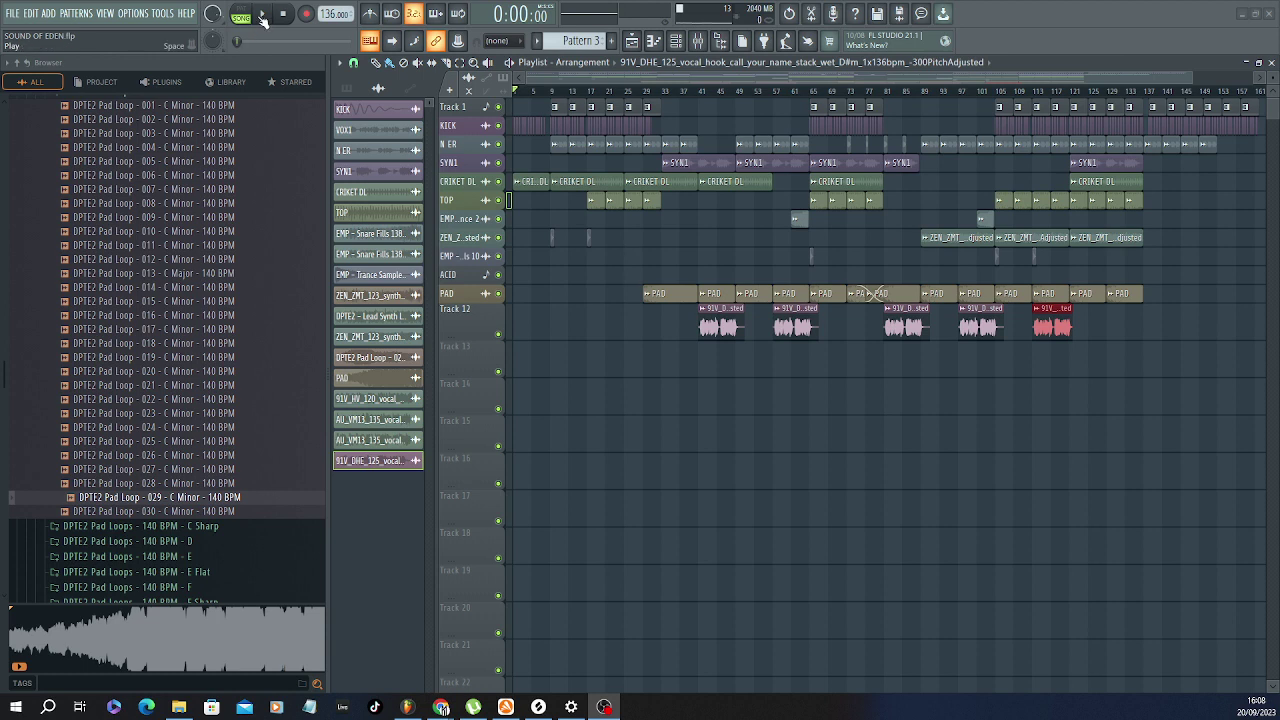
Play the SOUND OF EDEN arrangement from the start and bring up the Restream encoder page in Chrome.
click(262, 18)
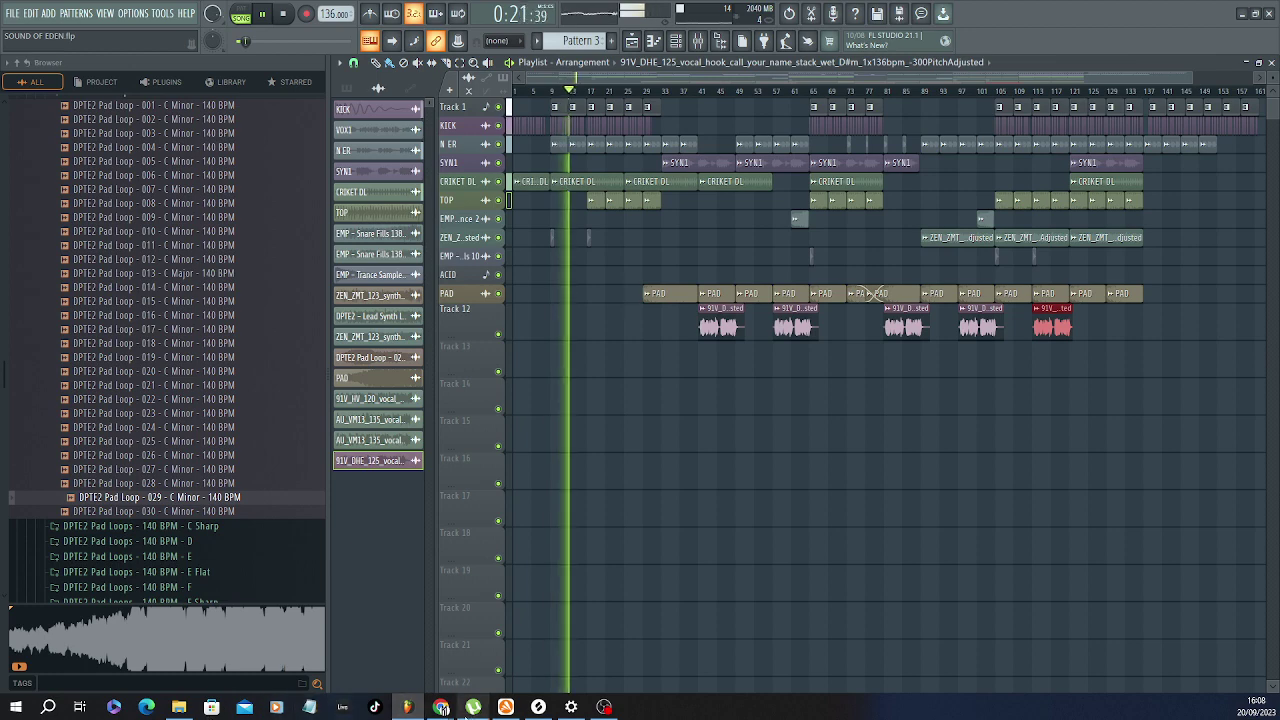
mouse_move(441, 707)
click(431, 628)
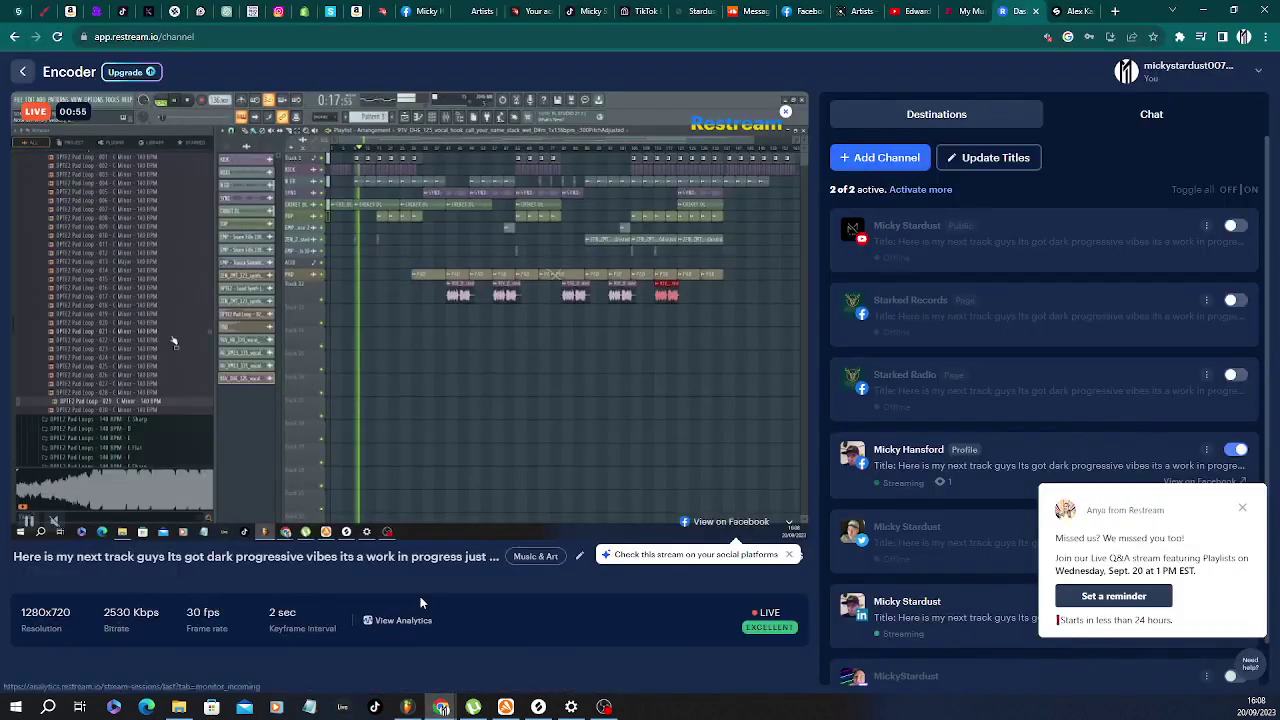
Open your own Facebook profile in the existing Facebook page, reload it and find the live video post.
click(425, 12)
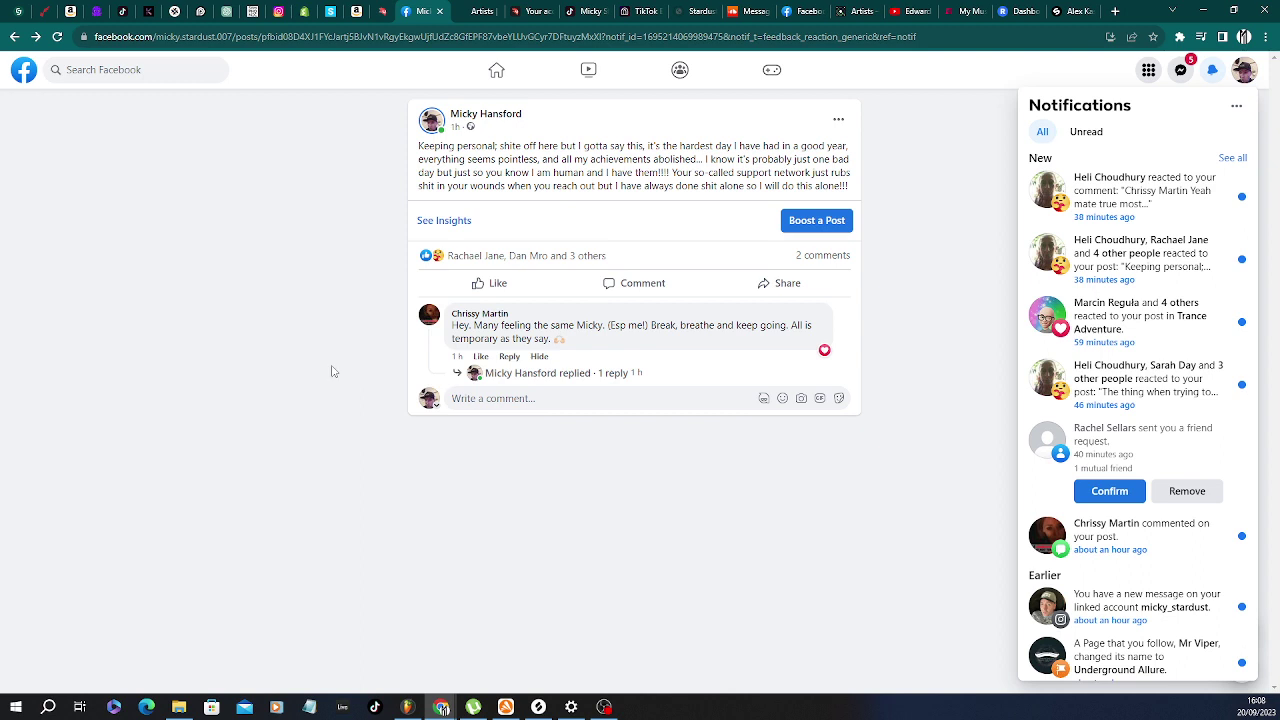
click(1243, 74)
click(1115, 120)
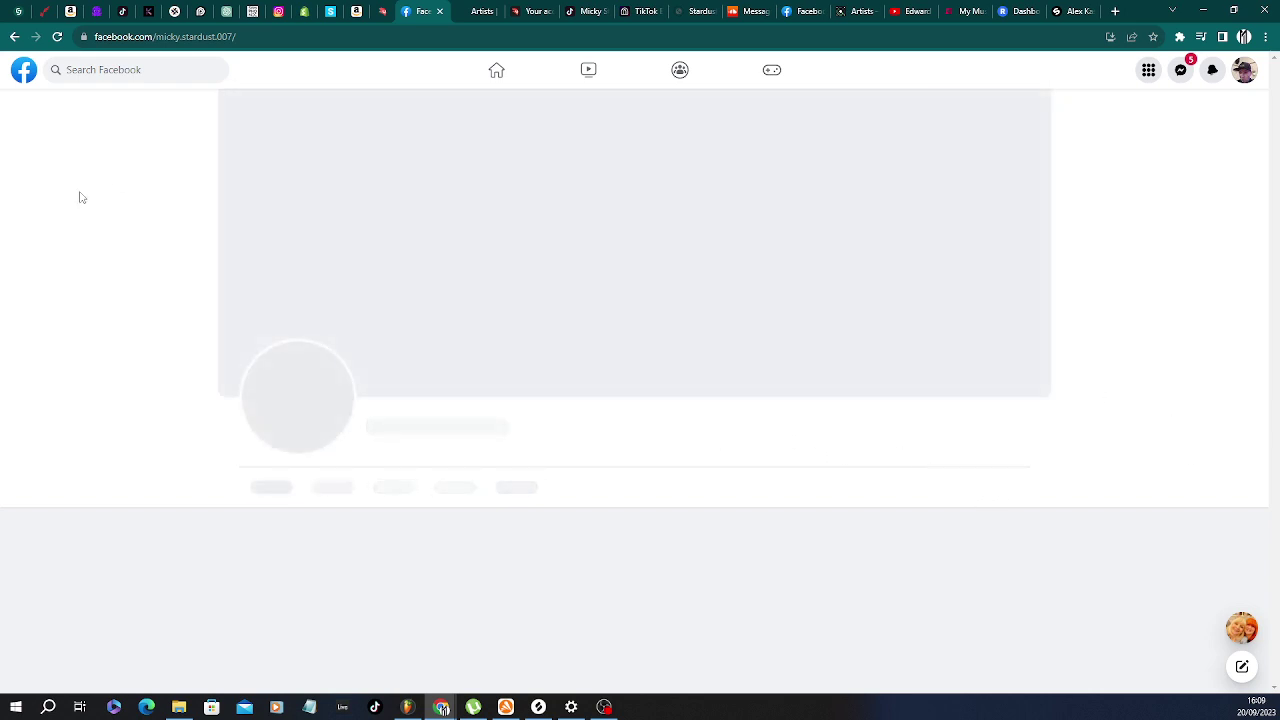
click(57, 37)
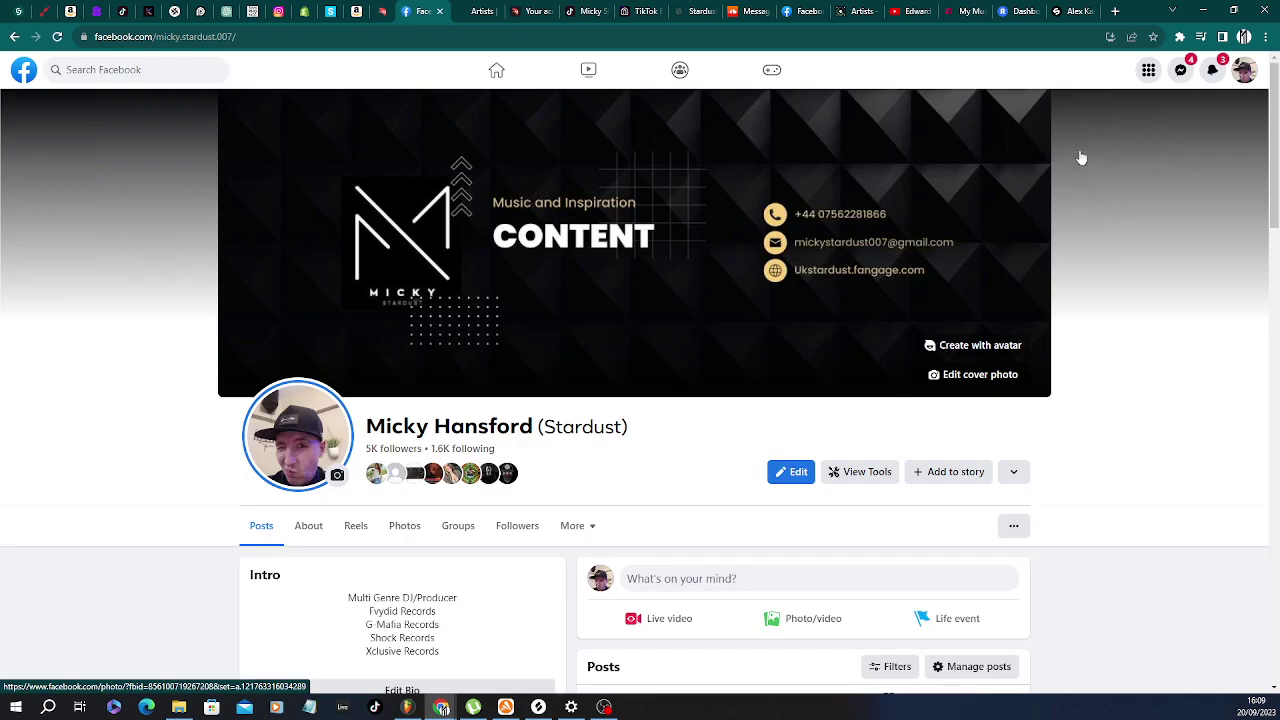
scroll(1080, 157, down, 3)
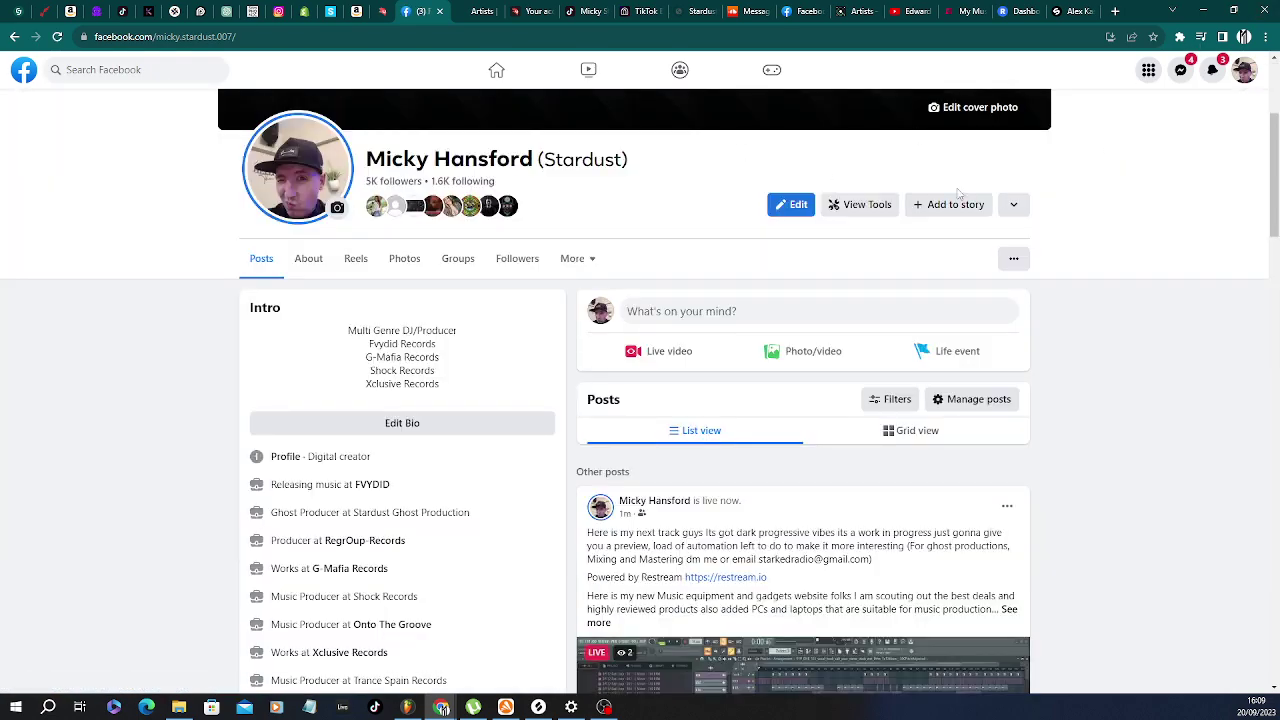
scroll(958, 193, down, 3)
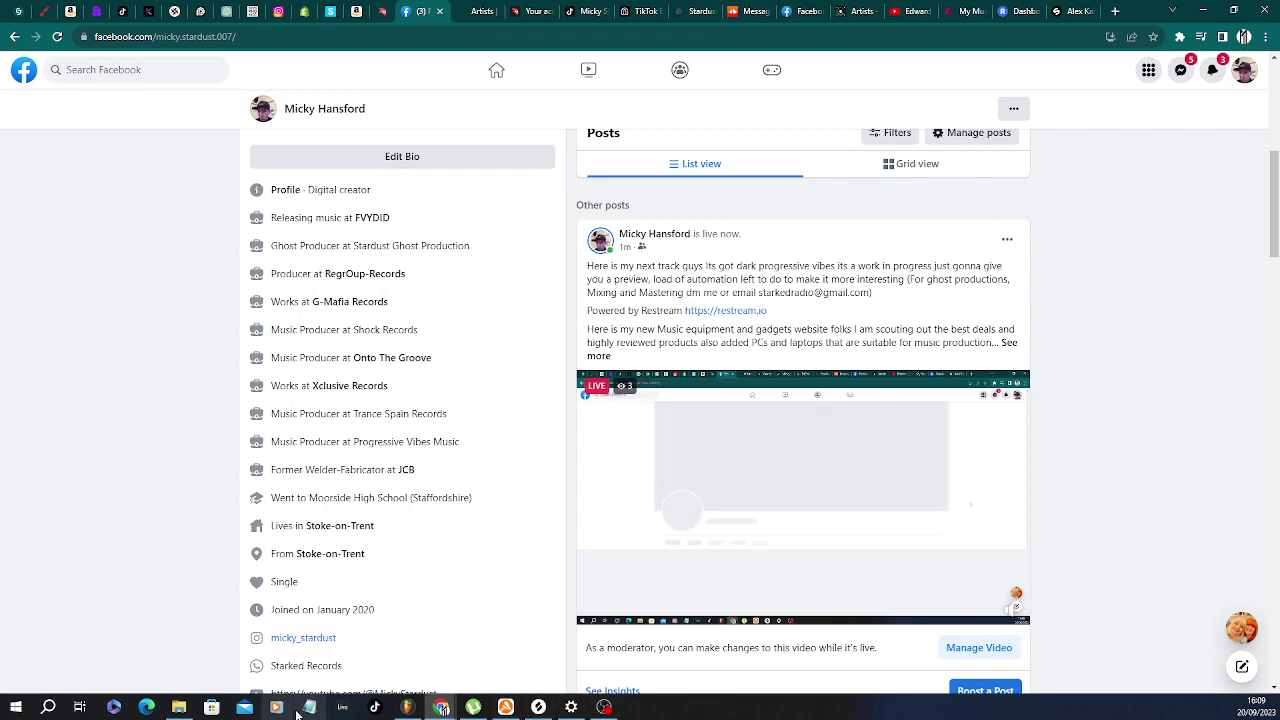
Switch to FL Studio, recheck the live post on the Facebook profile in Chrome and minimise the browser.
click(407, 707)
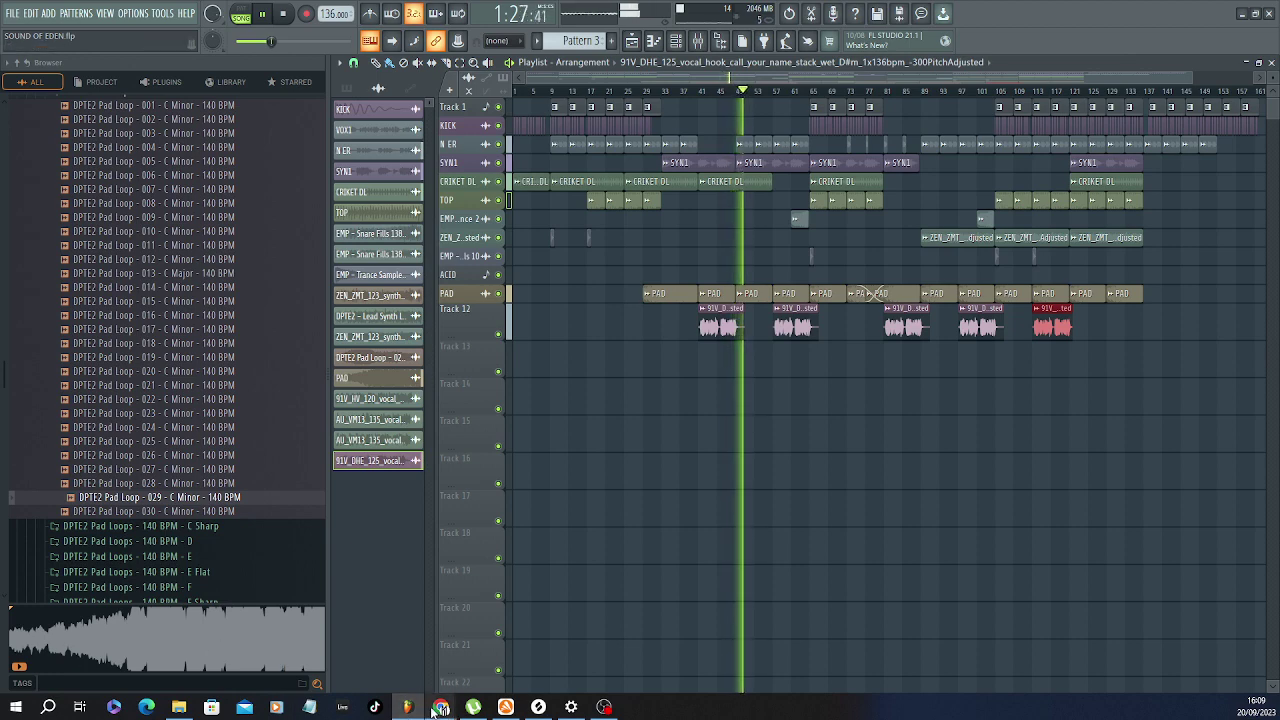
mouse_move(441, 707)
click(380, 645)
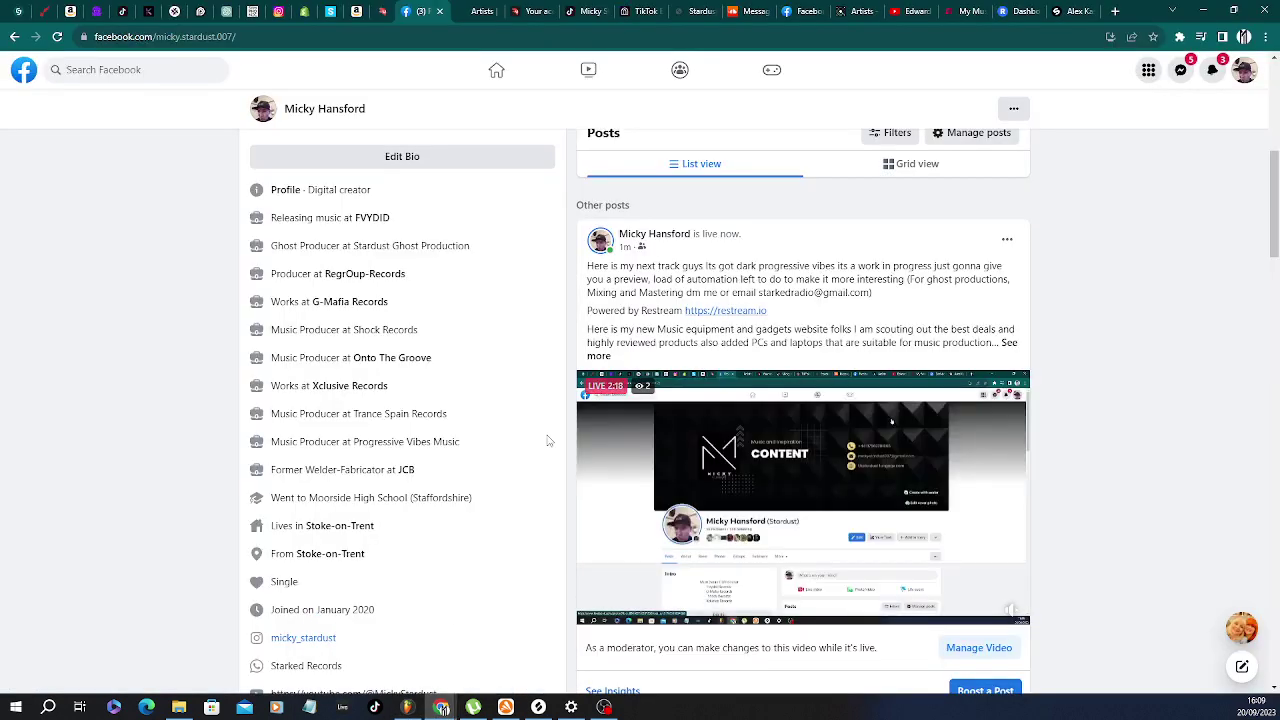
click(1203, 10)
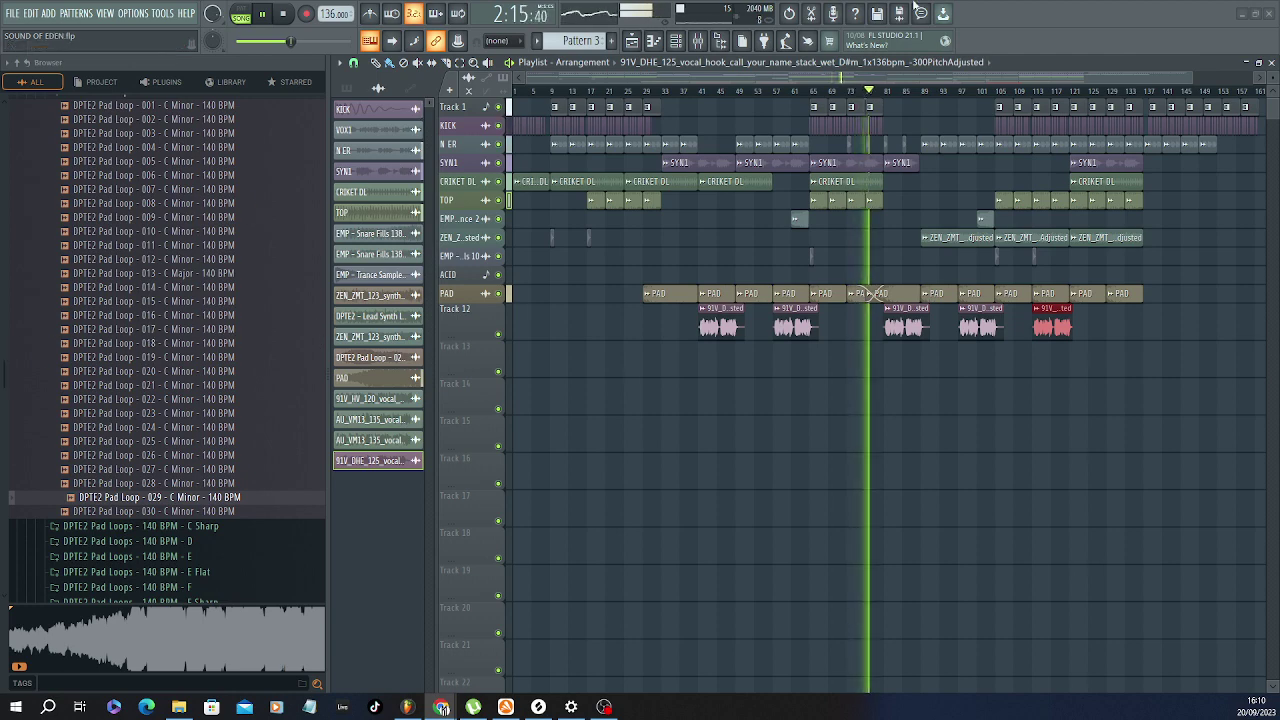
Lower the PAD mixer track's volume to 96% and return to the playlist.
click(697, 40)
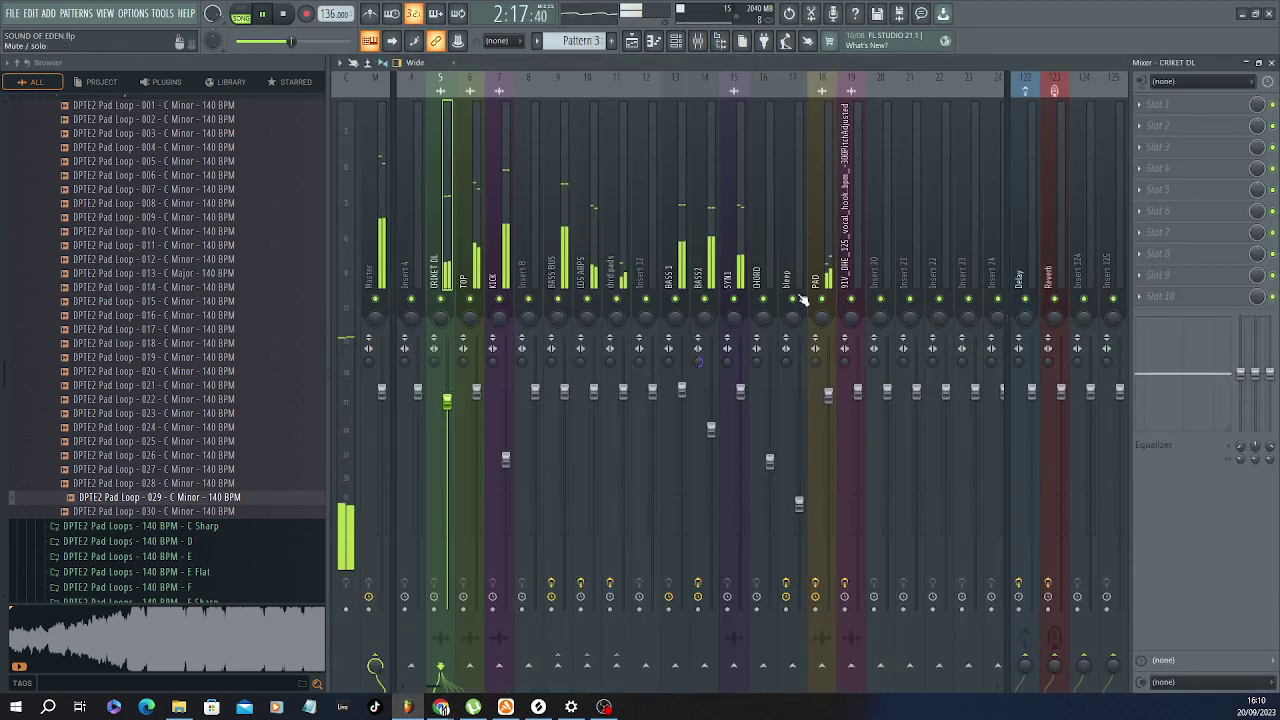
click(828, 397)
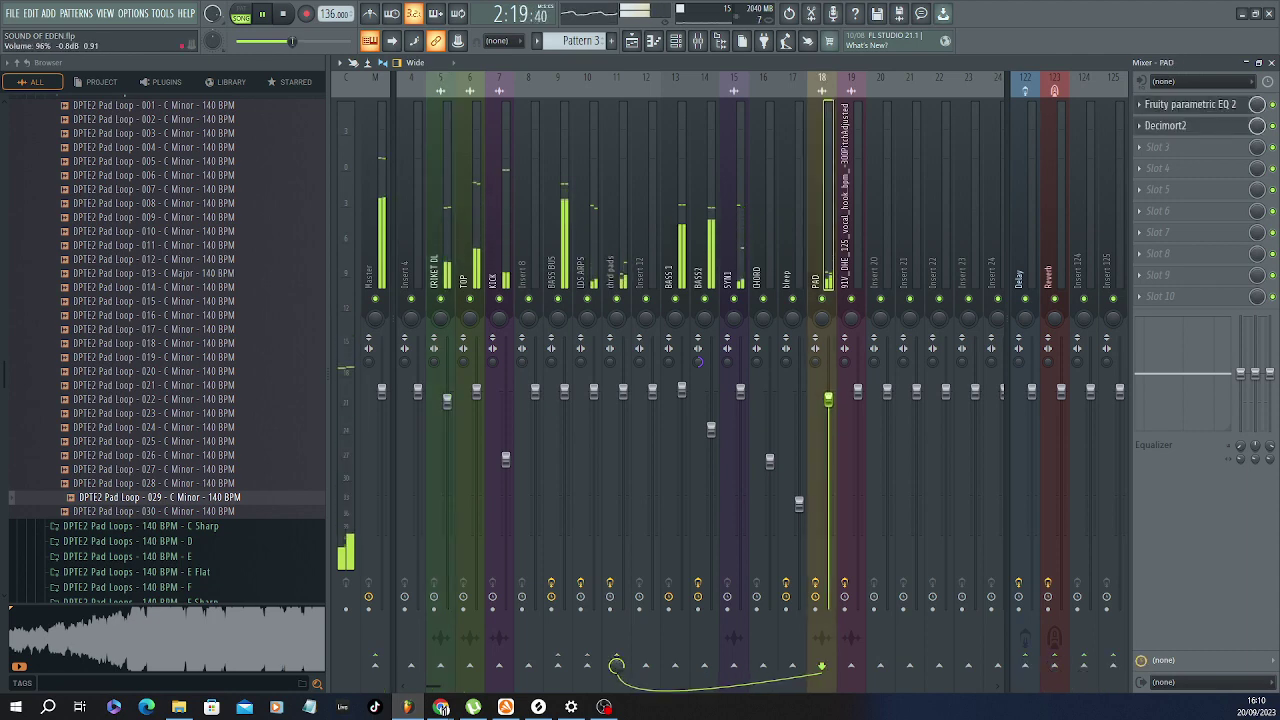
click(631, 40)
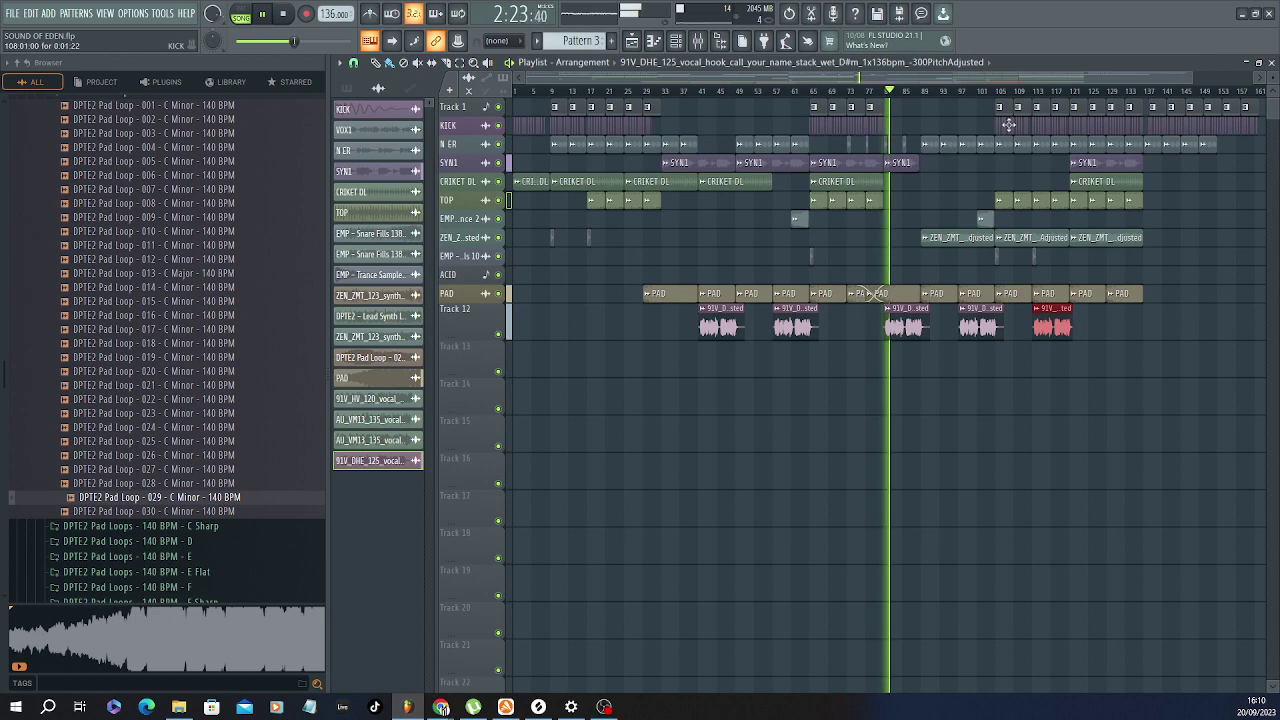
Set the channel volume of the 91V_DHE_125 vocal hook clip on Track 12 to 29% and minimise its settings.
scroll(1190, 71, up, 4)
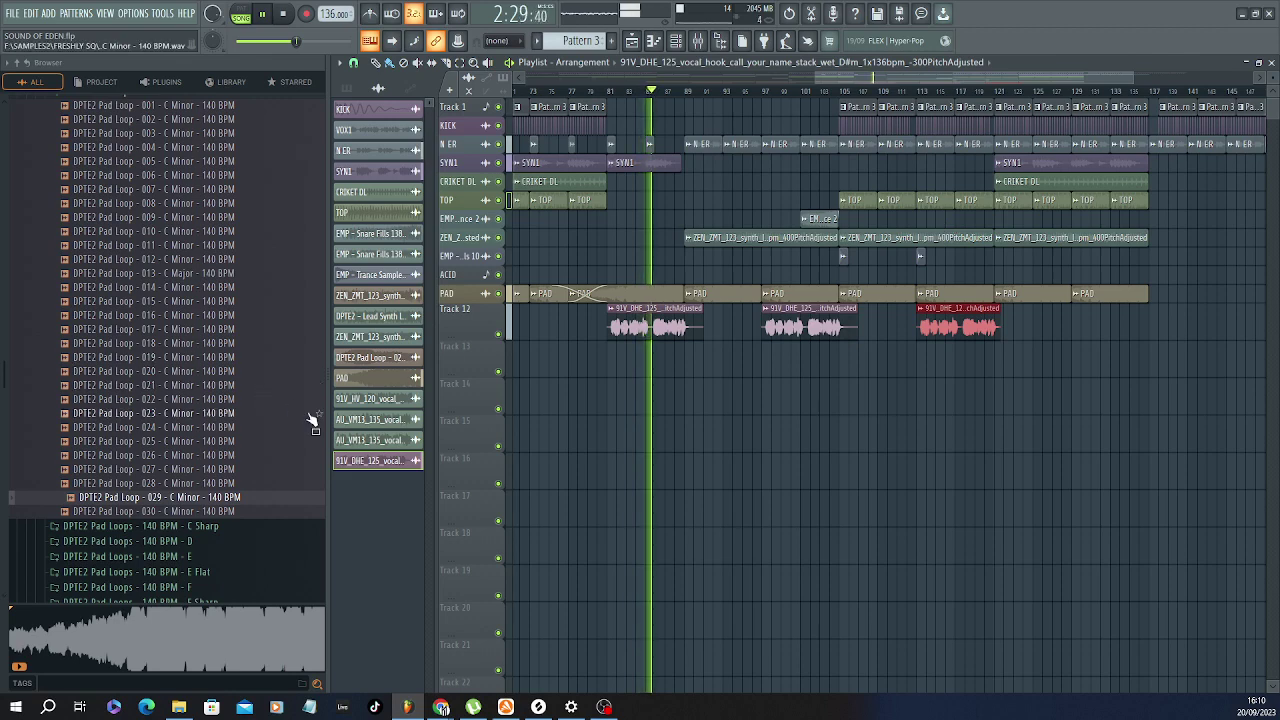
double_click(645, 328)
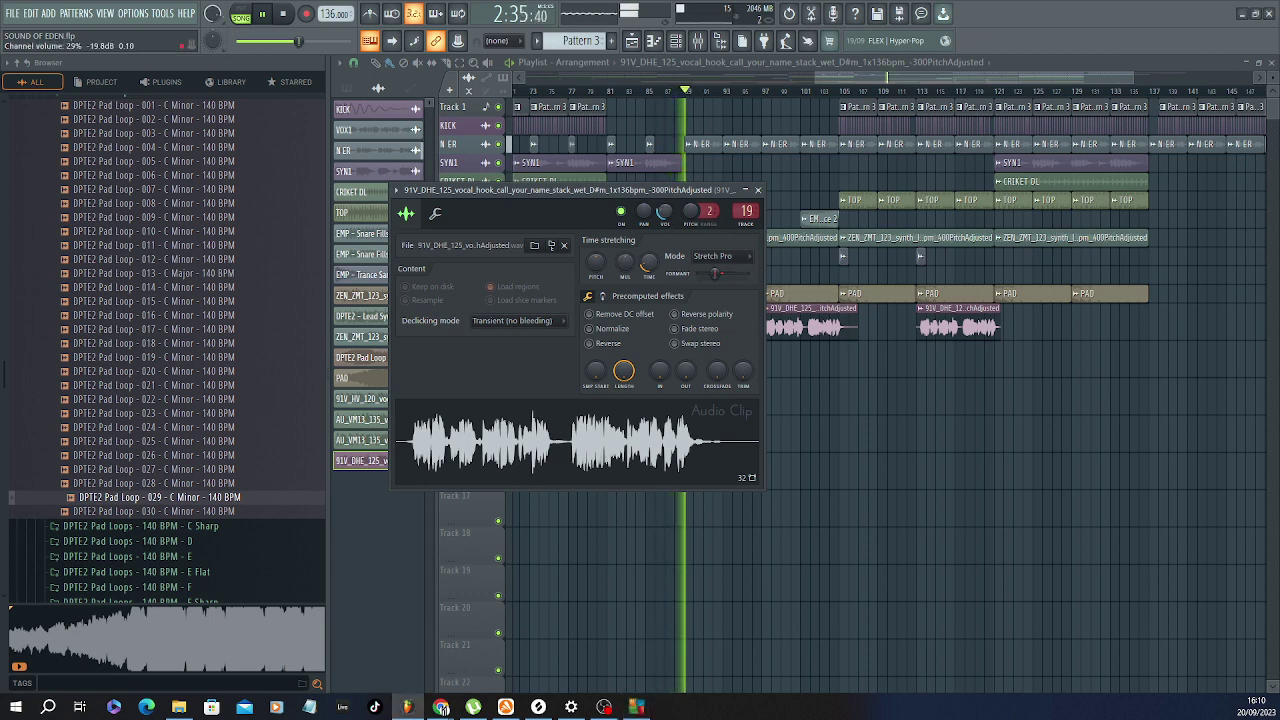
click(745, 189)
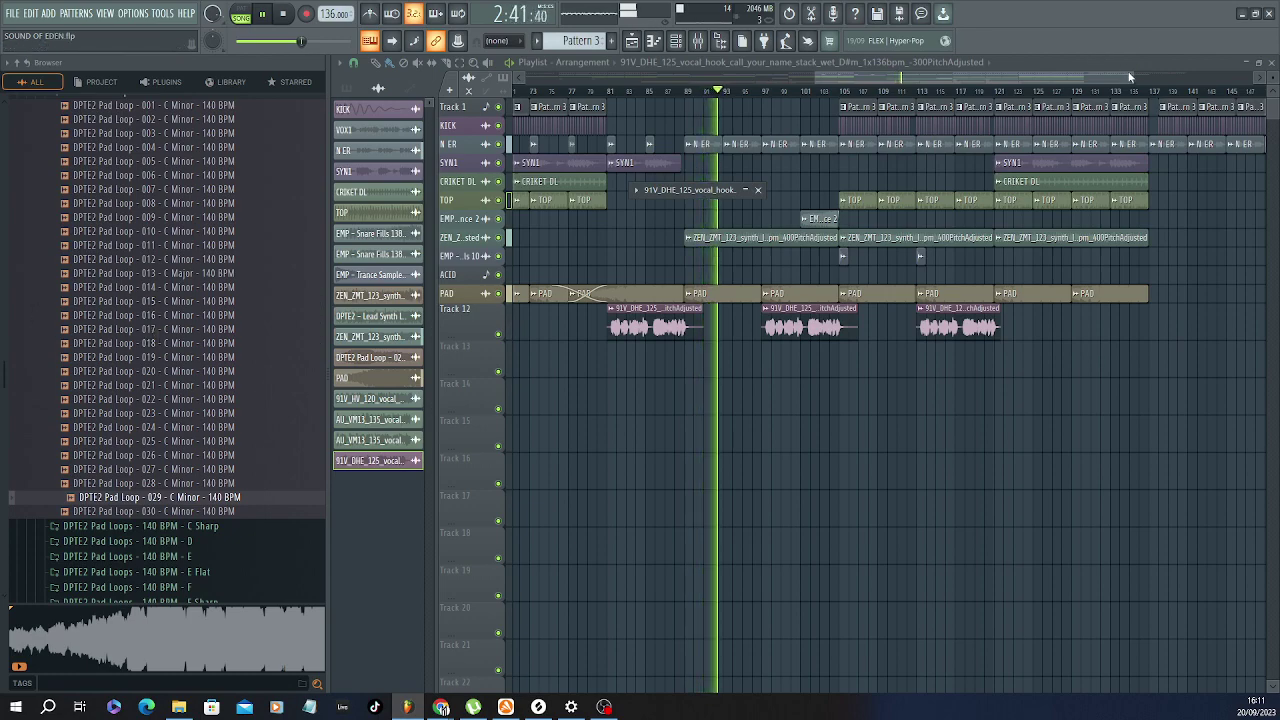
Trim the start of the last CRIKET DL clip from bar 121 to bar 129.
drag(1133, 76, 998, 72)
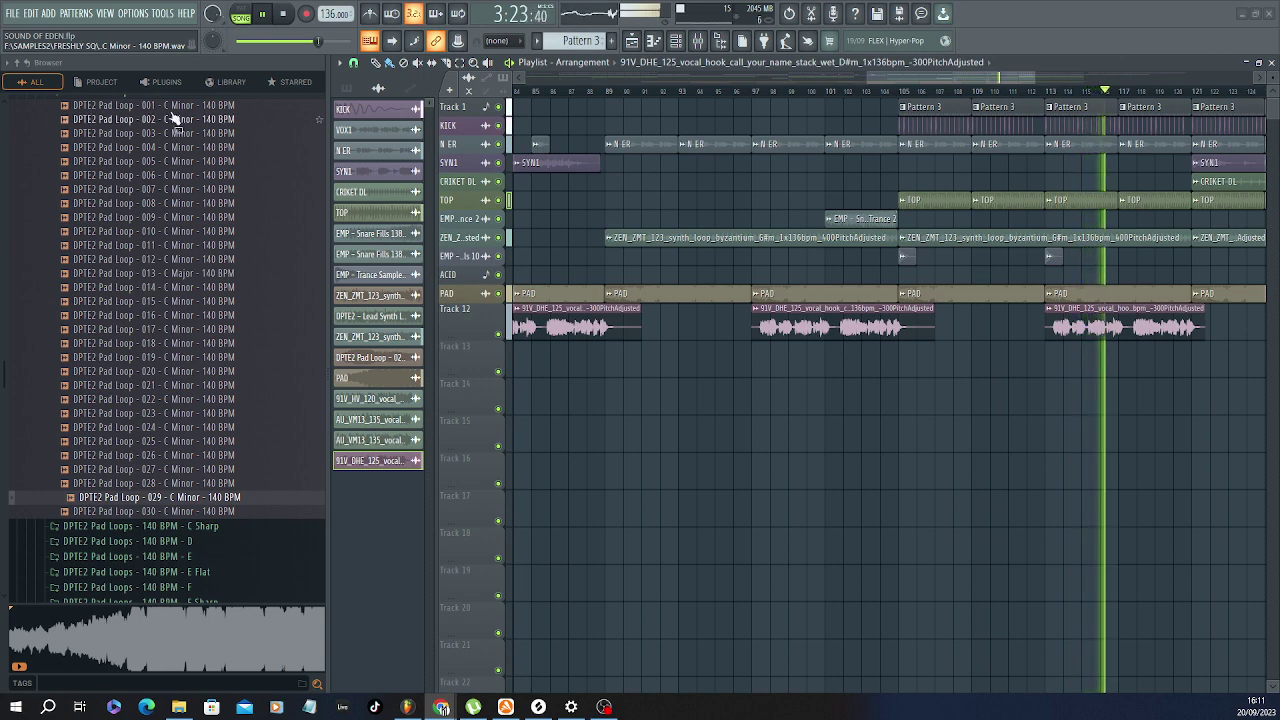
drag(892, 76, 958, 76)
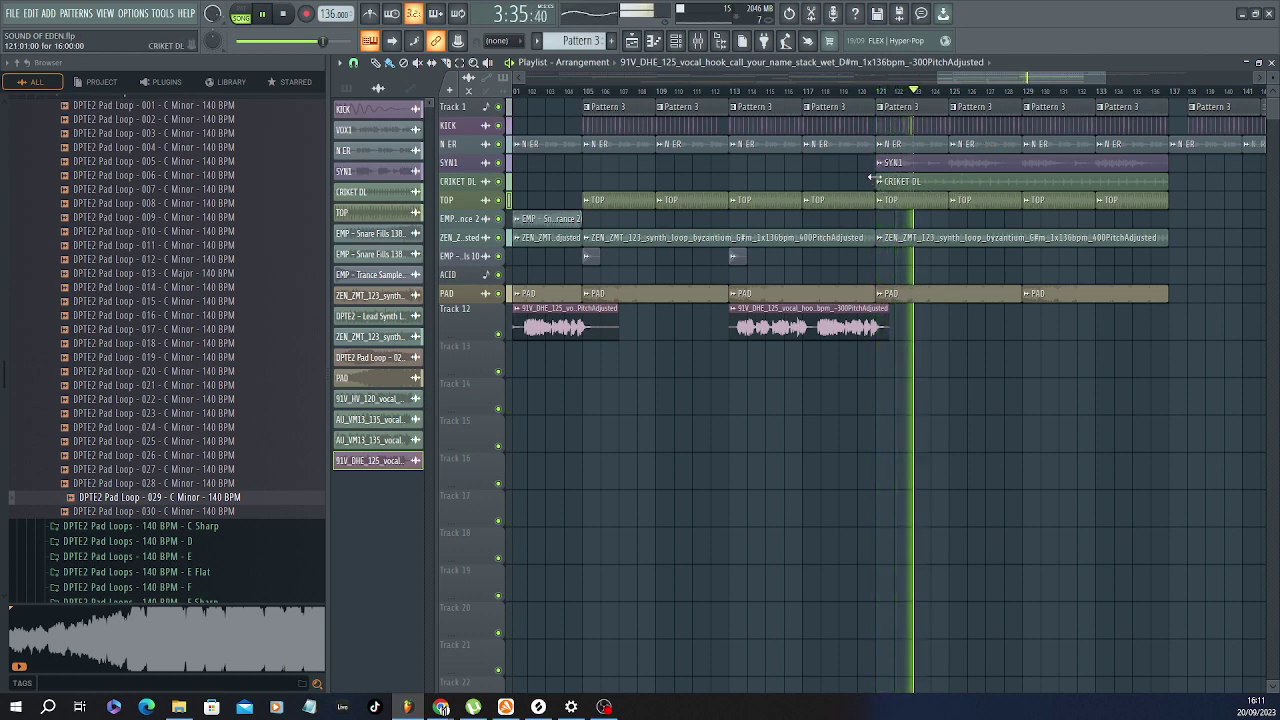
drag(885, 181, 1027, 181)
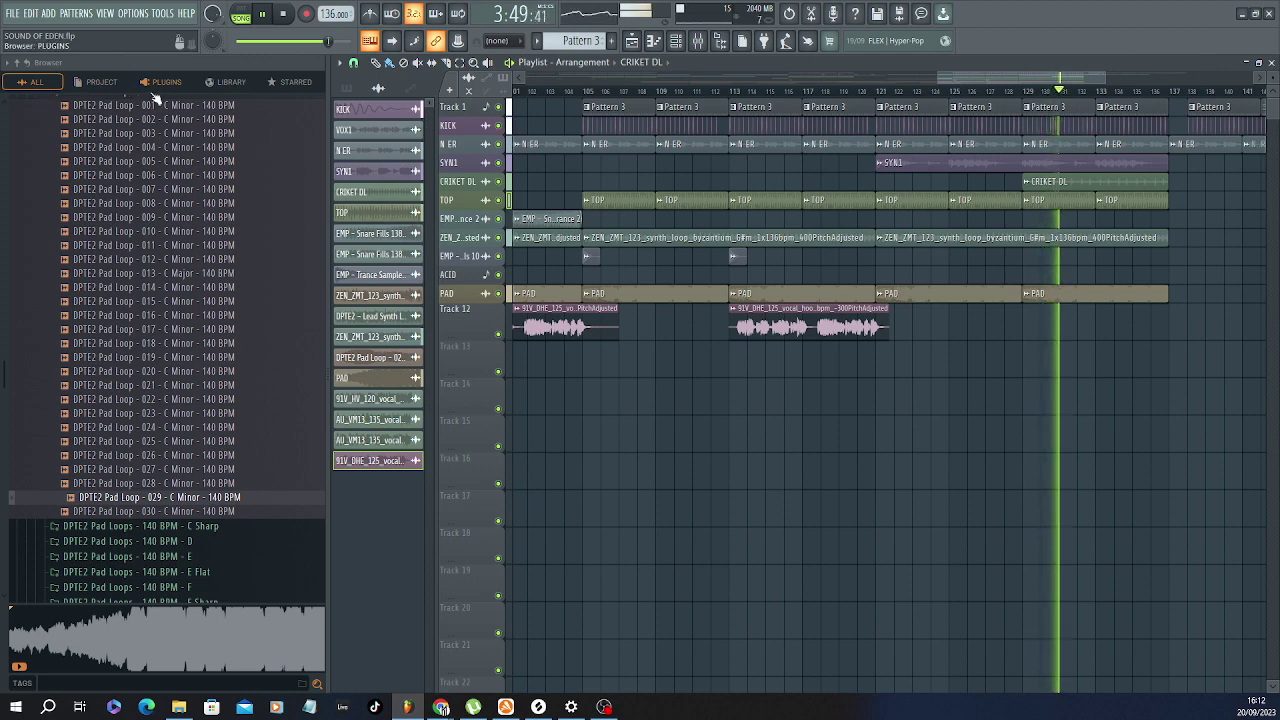
Stop playback and save the SOUND OF EDEN project.
click(285, 16)
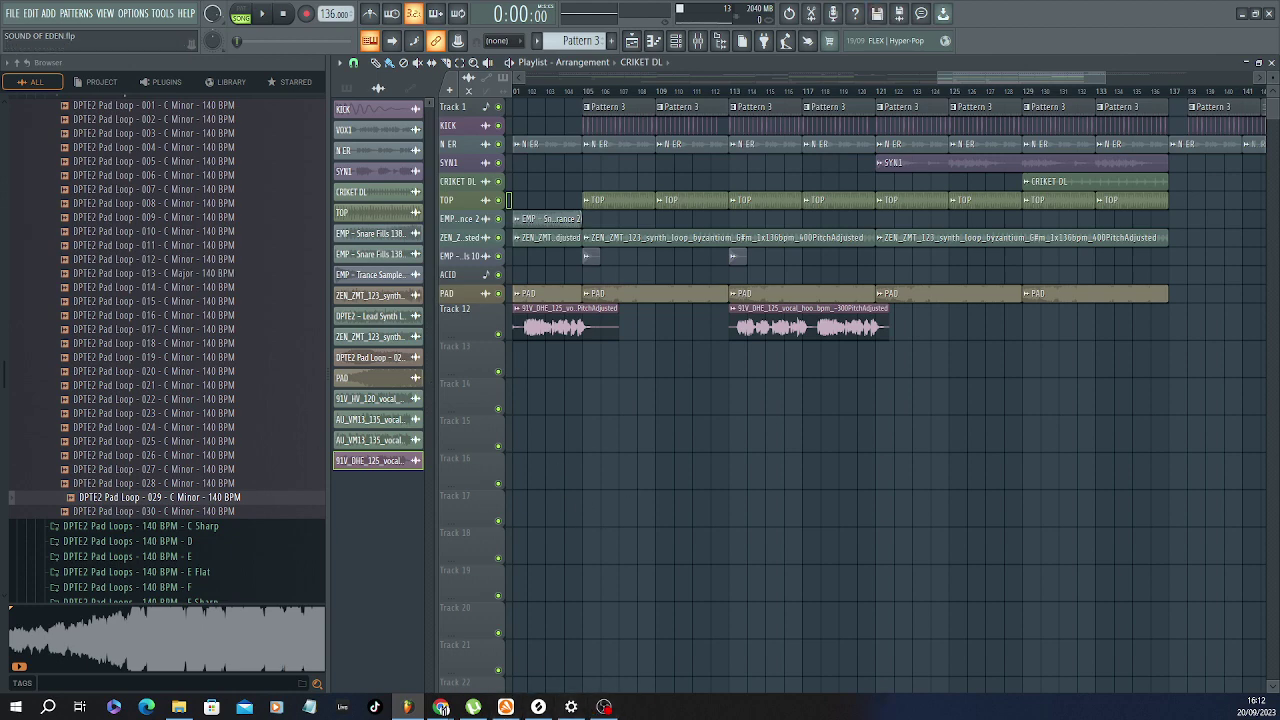
click(13, 20)
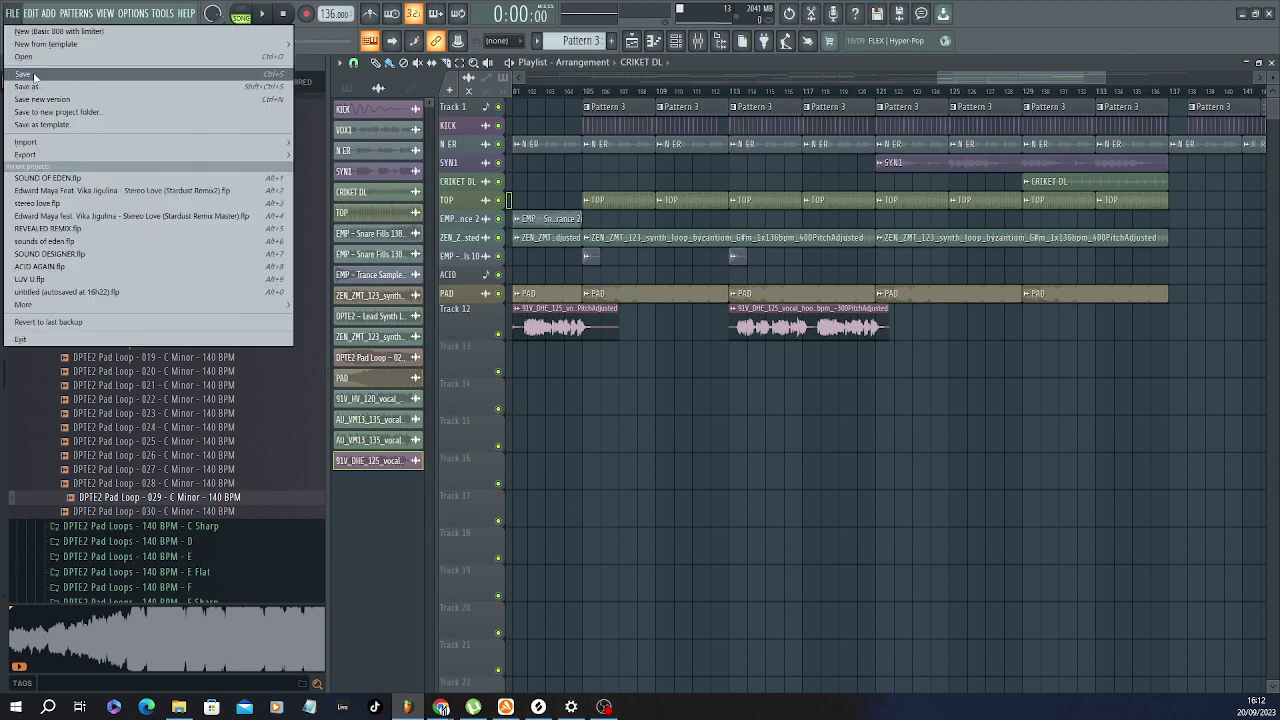
click(40, 77)
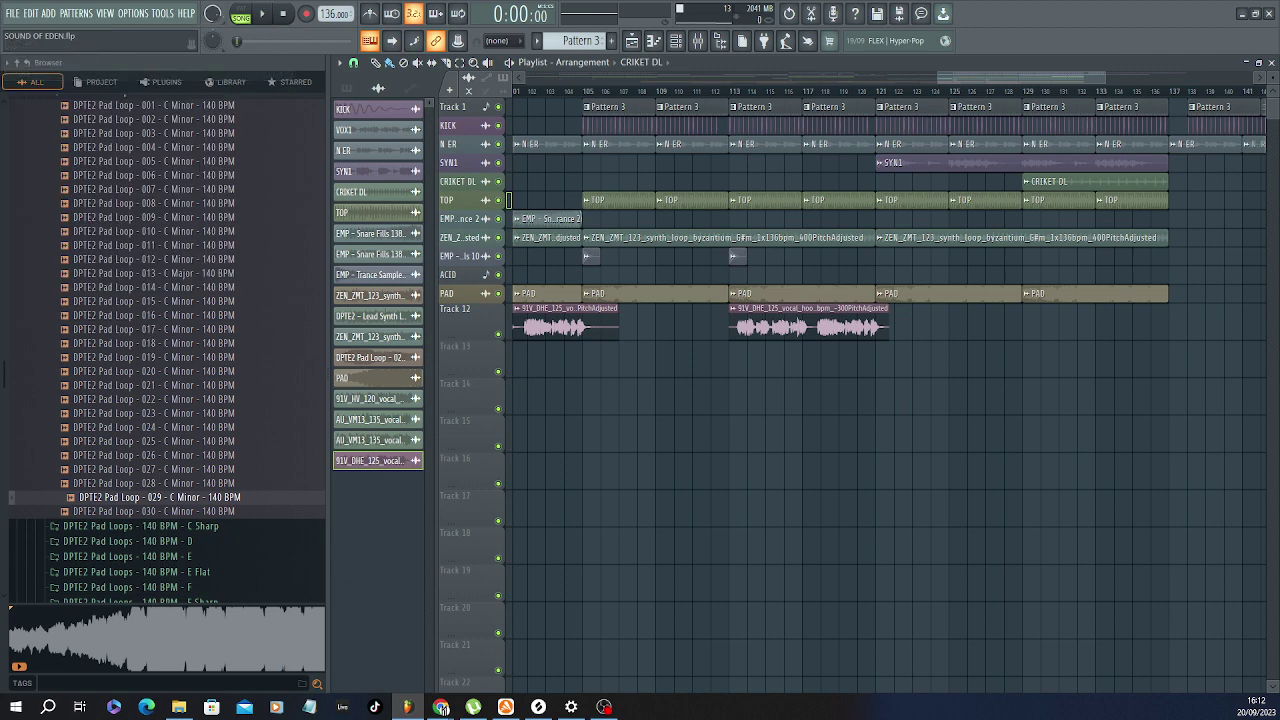
Leave FL Studio, switch to File Explorer and open the Downloads folder.
click(441, 707)
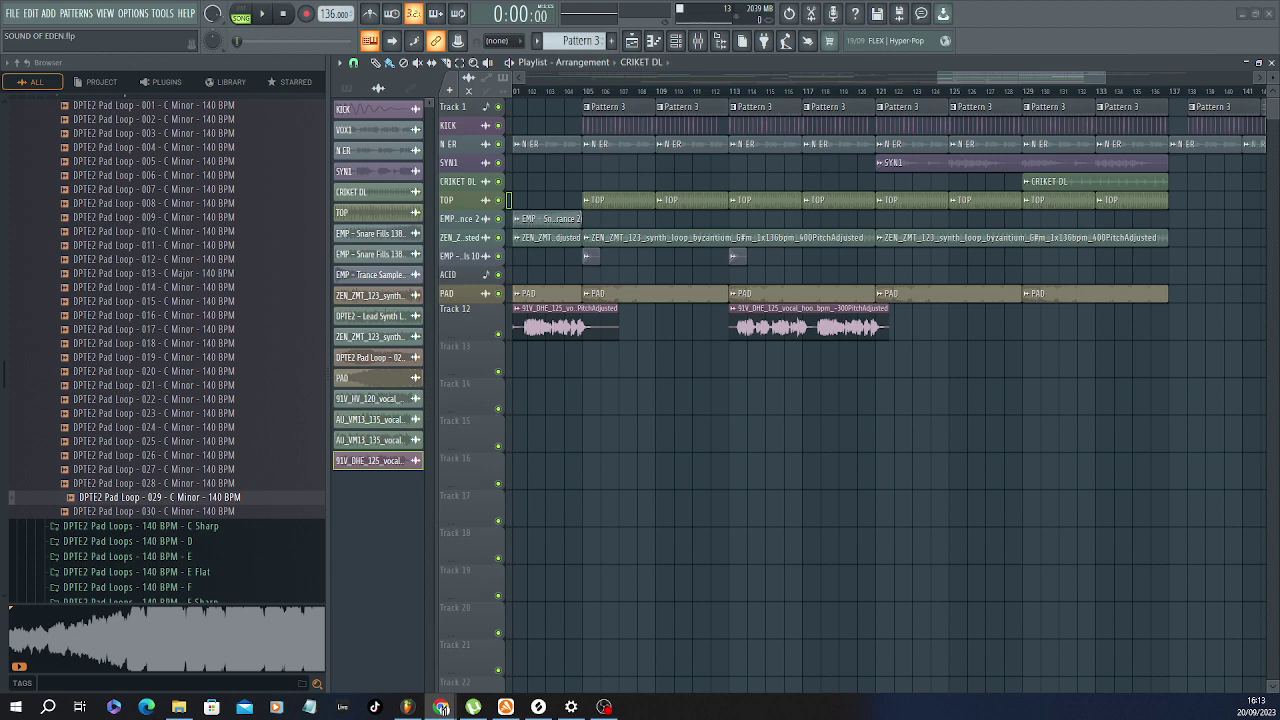
click(12, 13)
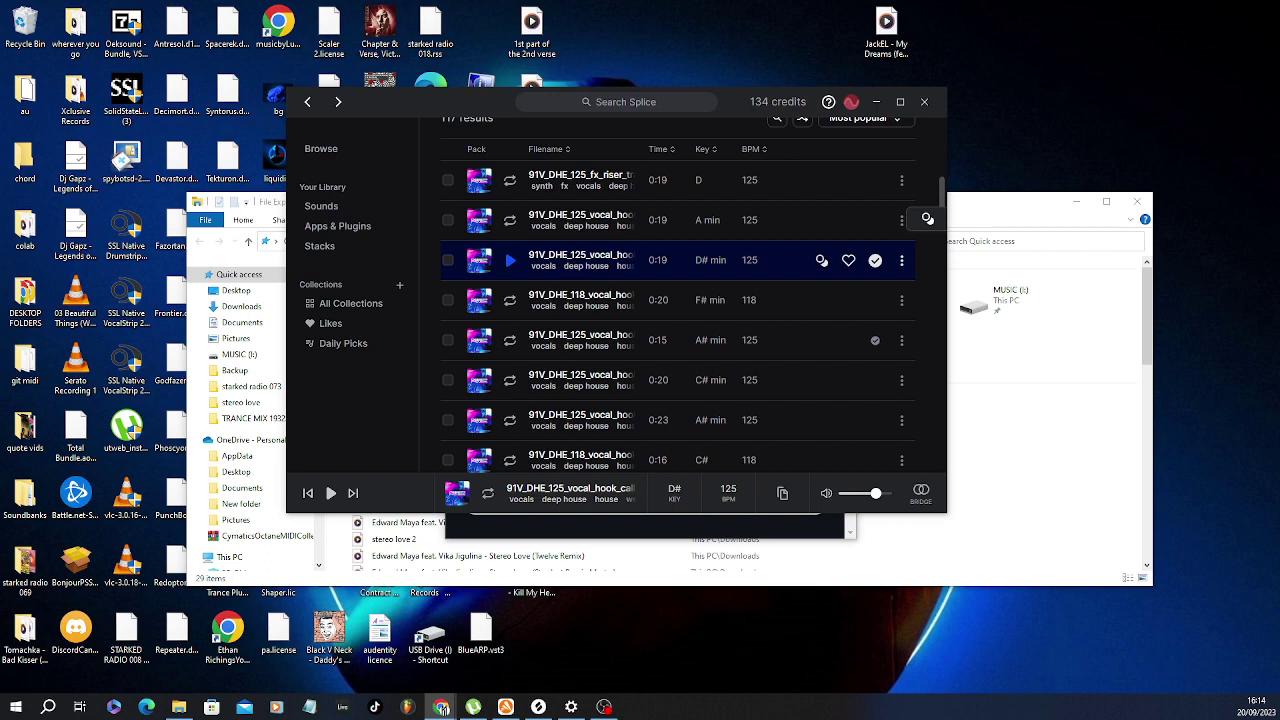
key(alt+Tab)
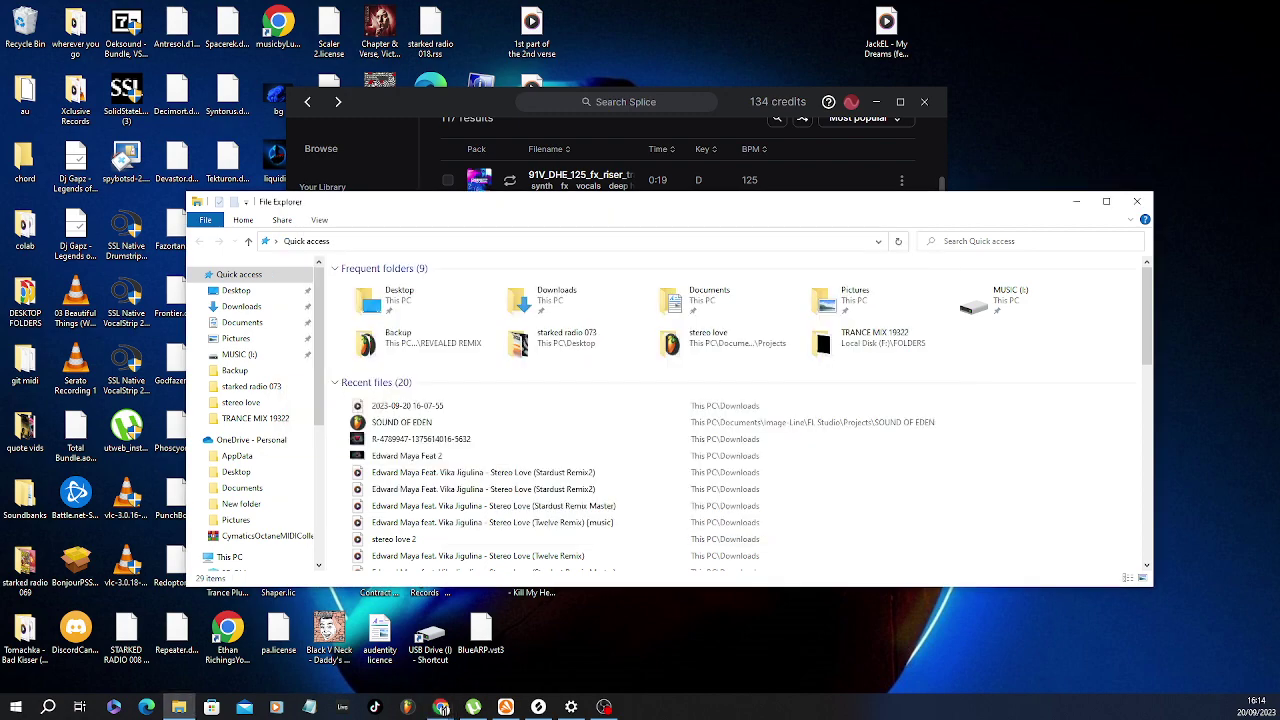
key(super+Down)
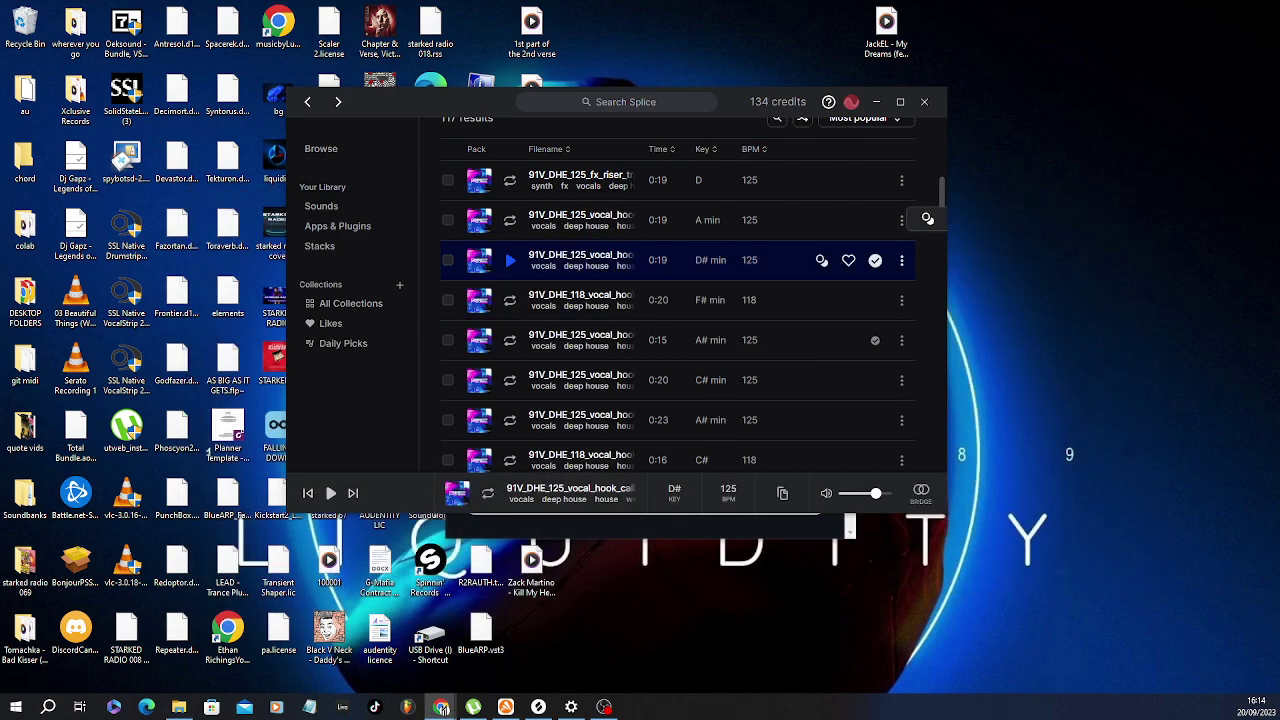
key(alt+Tab)
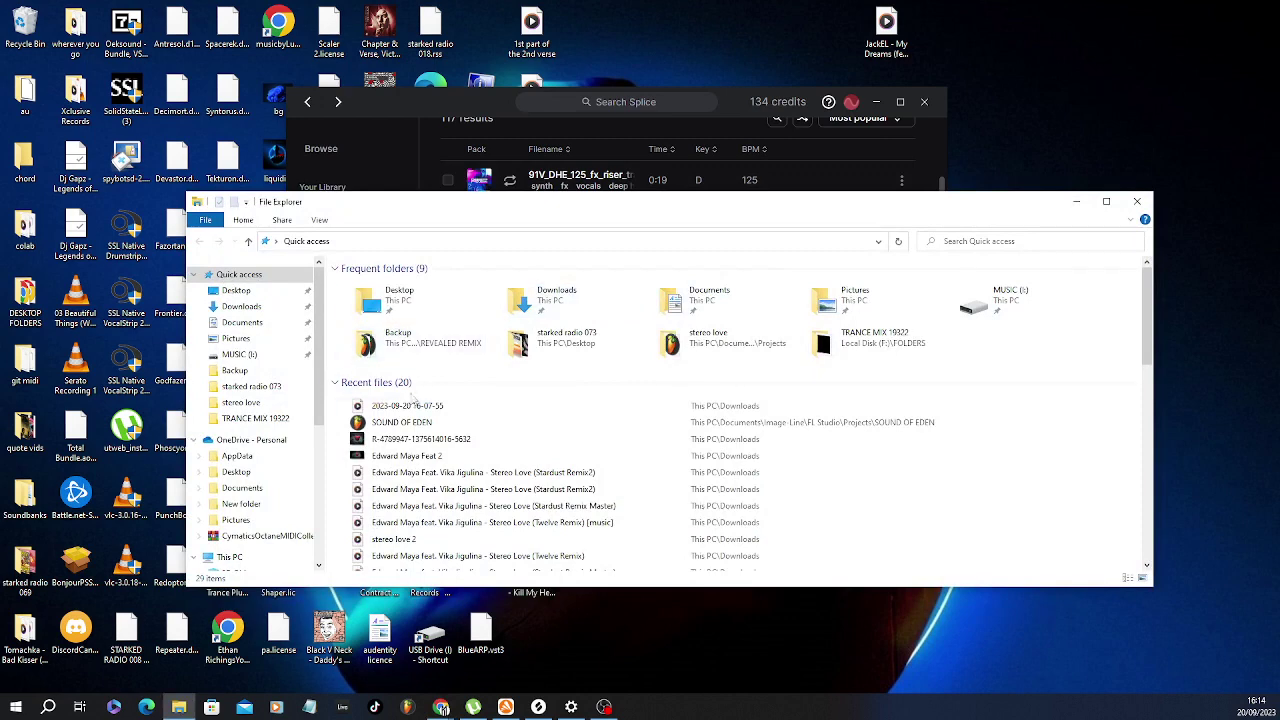
click(245, 306)
double_click(410, 302)
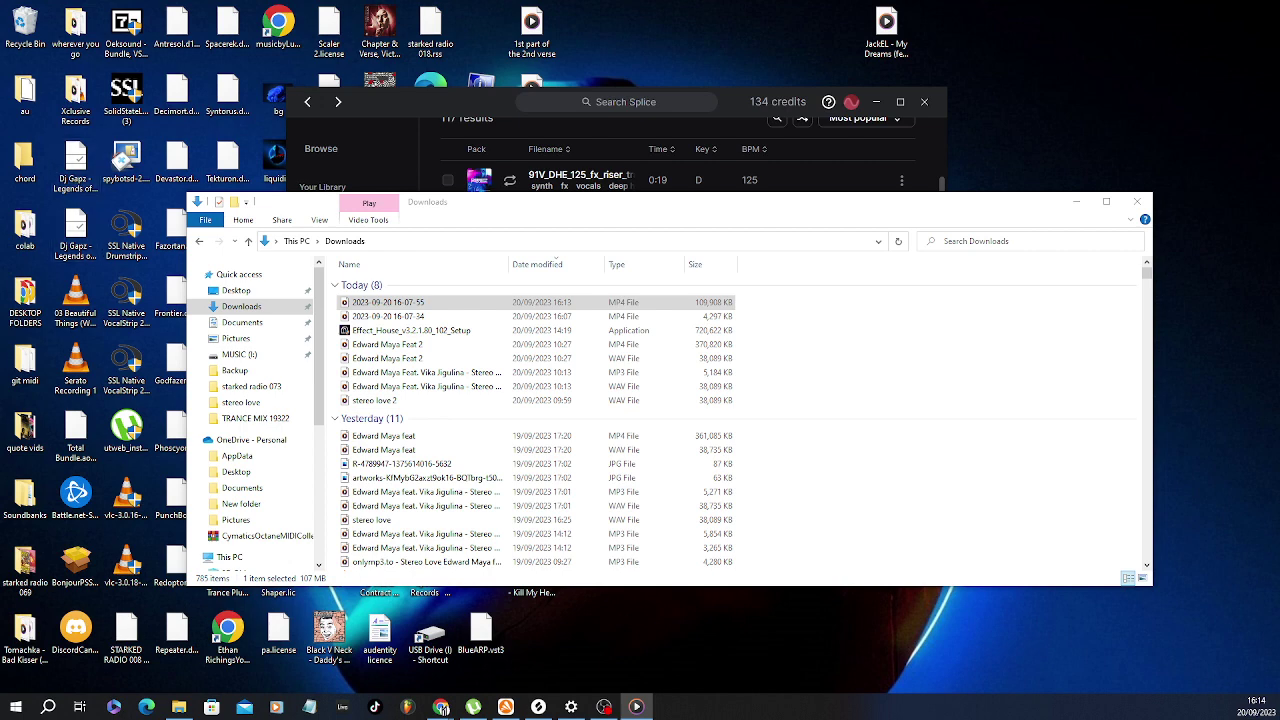
double_click(452, 318)
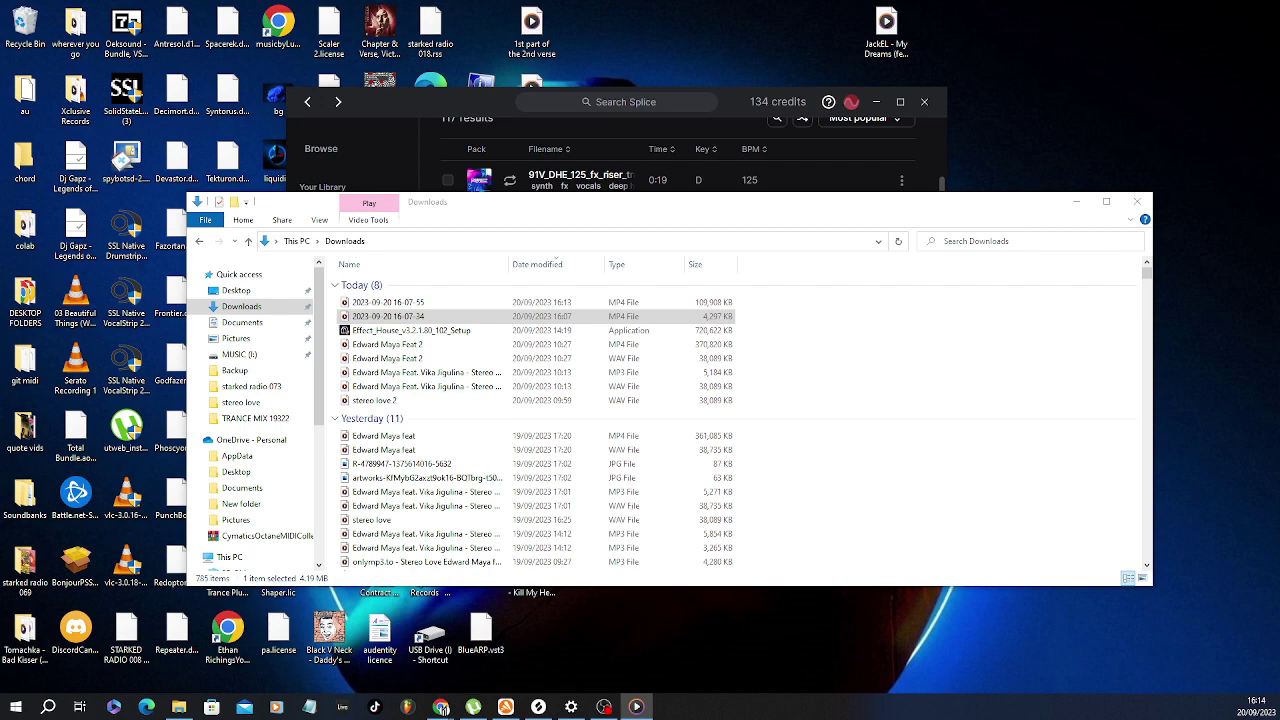
click(428, 302)
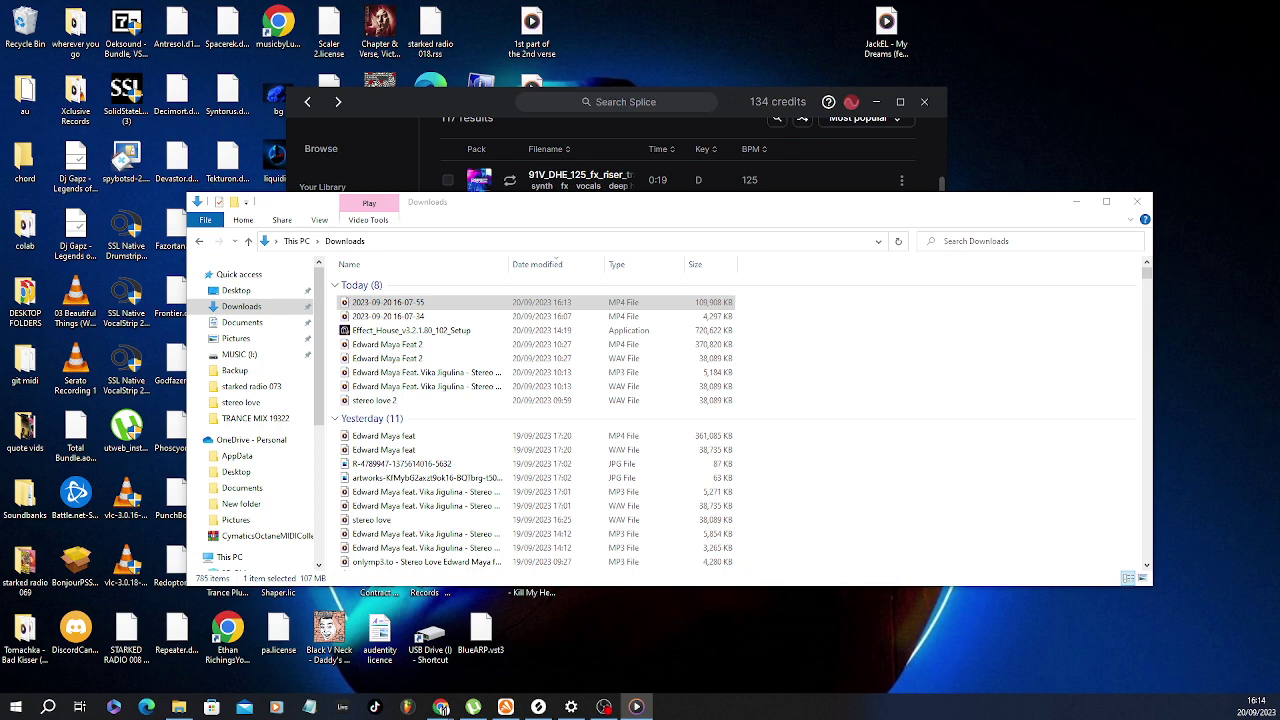
Close File Explorer and accept all cookies on the X home page.
click(1137, 201)
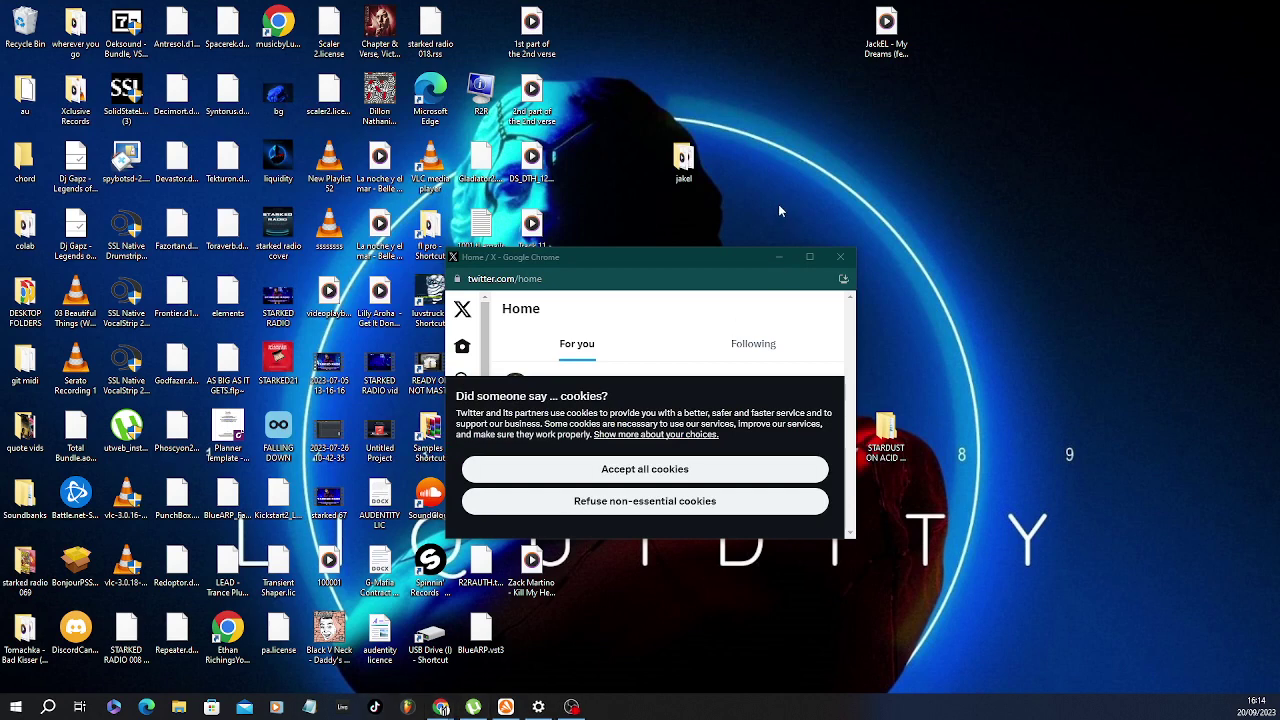
click(645, 469)
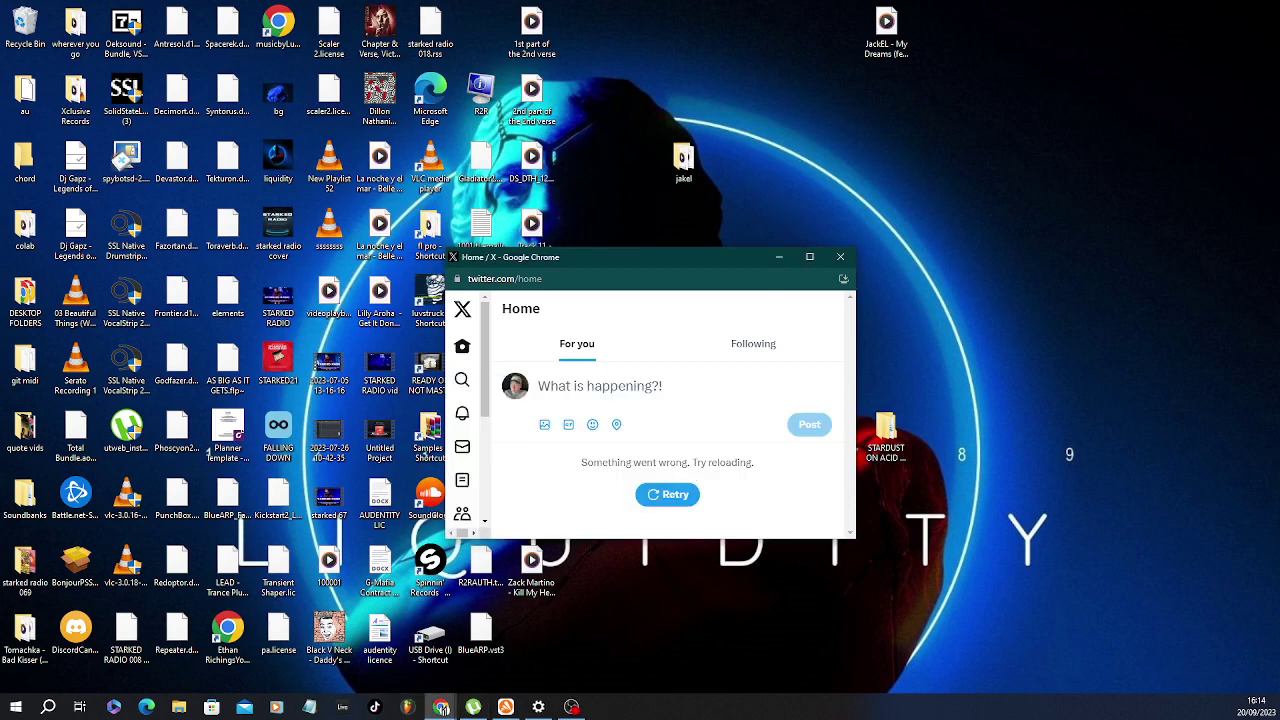